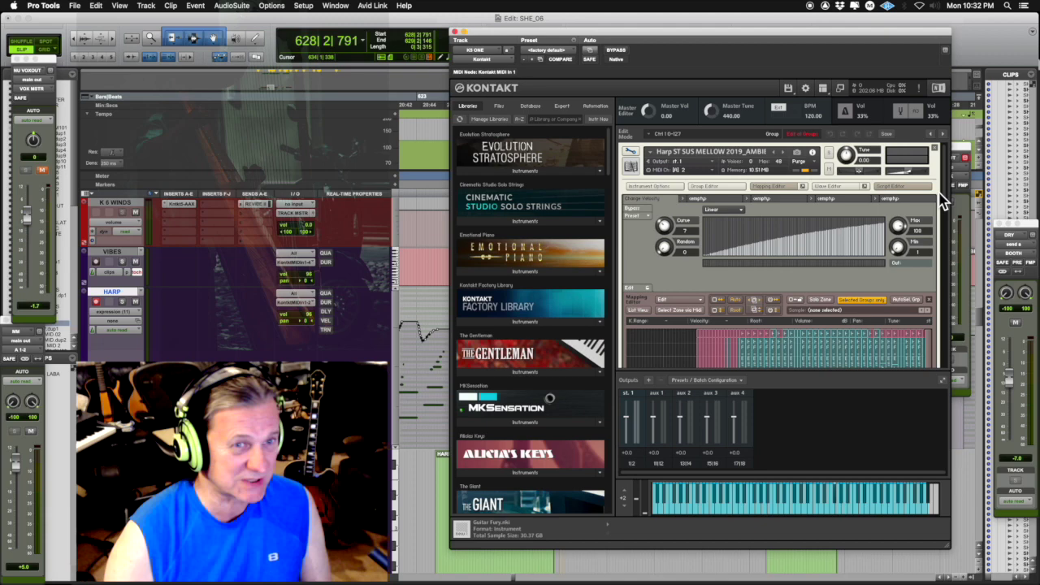
Scroll through the rack and select several harp sample zones in the grid.
{"action": "scroll", "coordinate": [947, 203], "scroll_direction": "down", "scroll_amount": 1}
{"action": "scroll", "coordinate": [947, 203], "scroll_direction": "up", "scroll_amount": 1}
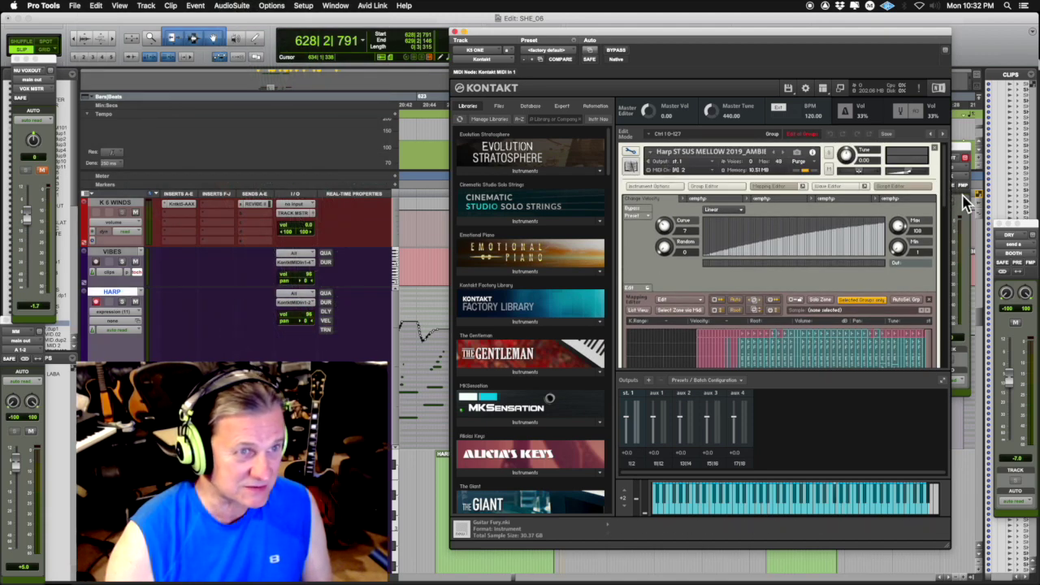
{"action": "scroll", "coordinate": [949, 195], "scroll_direction": "down", "scroll_amount": 5}
{"action": "scroll", "coordinate": [940, 244], "scroll_direction": "up", "scroll_amount": 2}
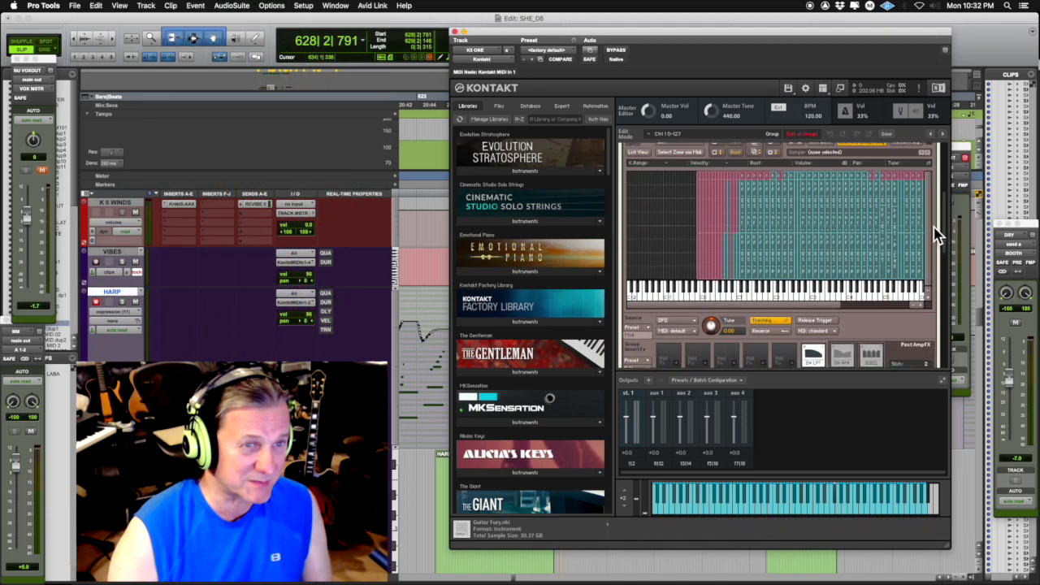
{"action": "scroll", "coordinate": [939, 232], "scroll_direction": "down", "scroll_amount": 1}
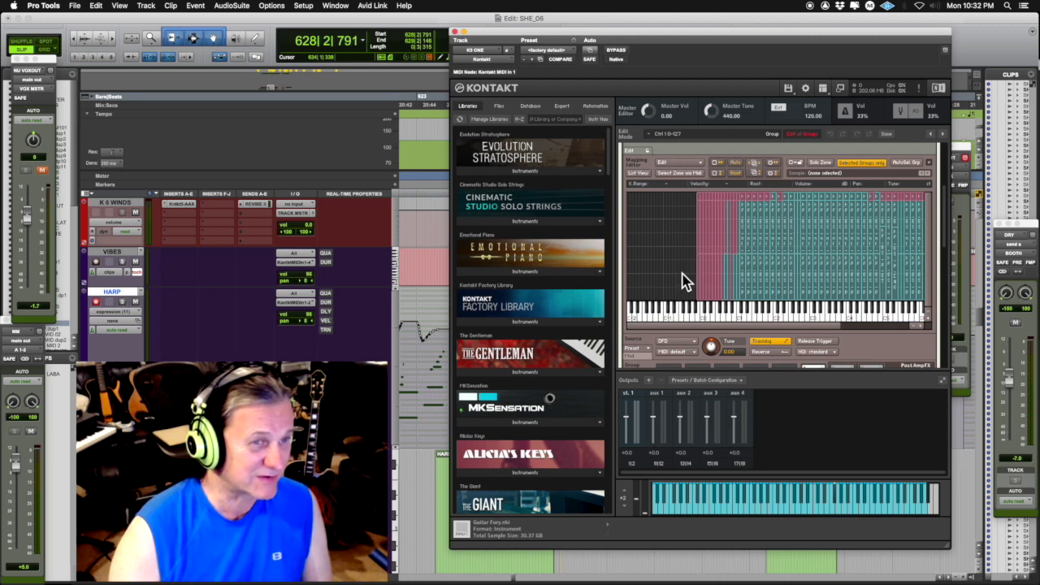
{"action": "left_click_drag", "start_coordinate": [679, 275], "coordinate": [899, 280]}
{"action": "left_click_drag", "start_coordinate": [707, 228], "coordinate": [834, 204]}
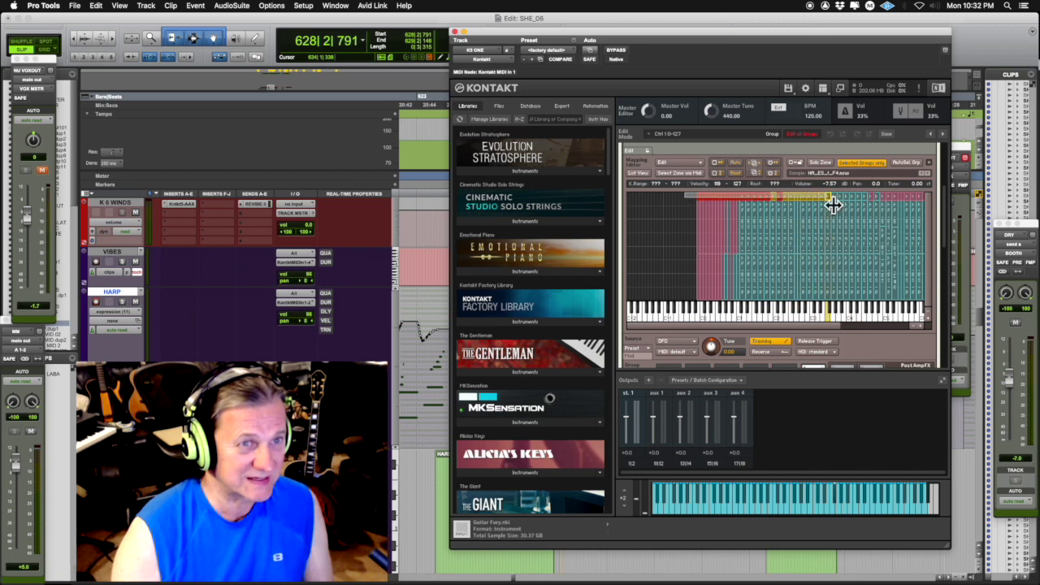
Clear the zone selection and lower the velocity script's Max from 100 to 98.
{"action": "left_click", "coordinate": [683, 236]}
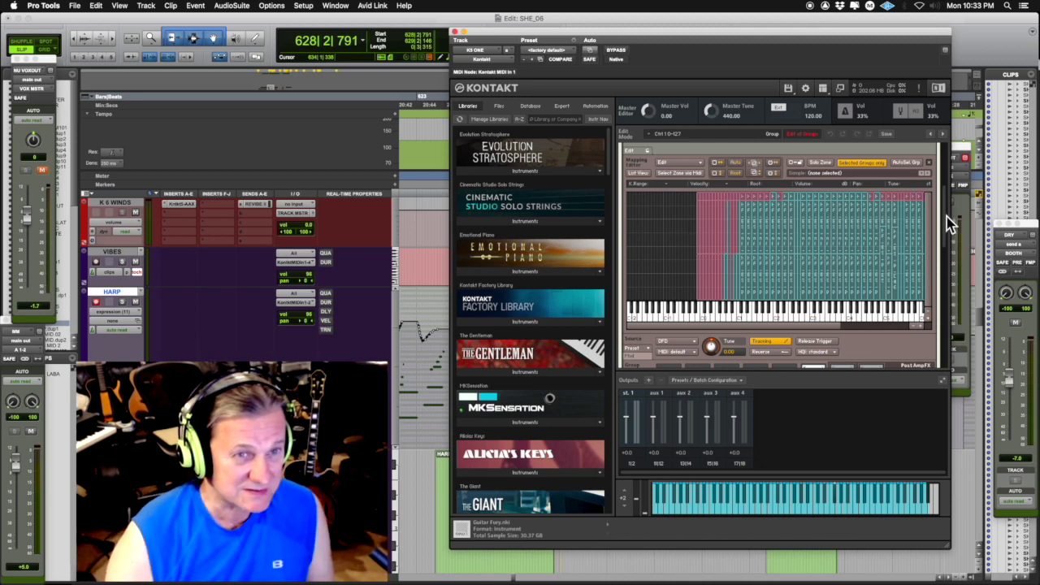
{"action": "left_click_drag", "start_coordinate": [948, 226], "coordinate": [951, 183]}
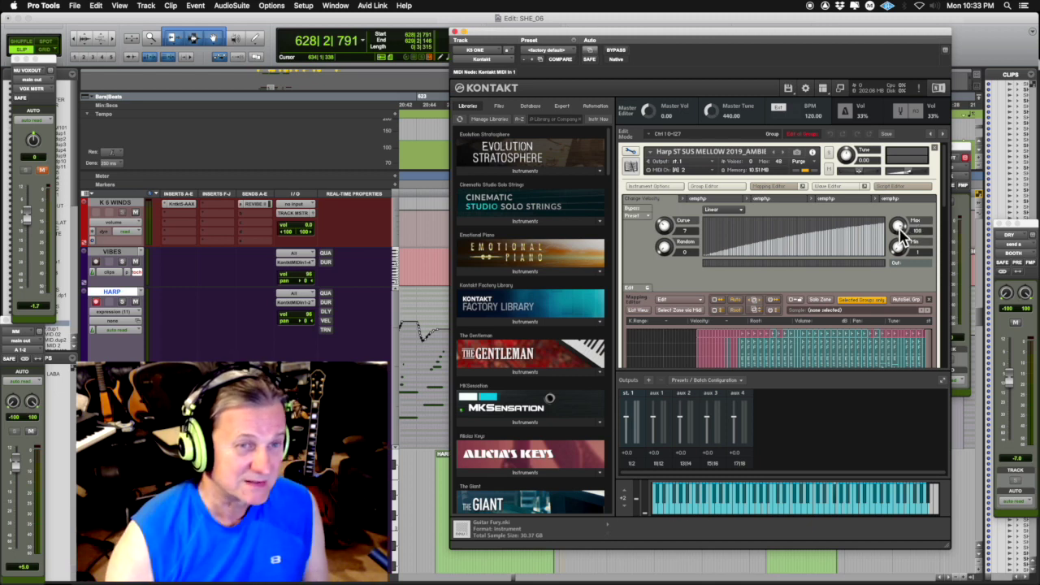
{"action": "left_click_drag", "start_coordinate": [903, 232], "coordinate": [904, 228]}
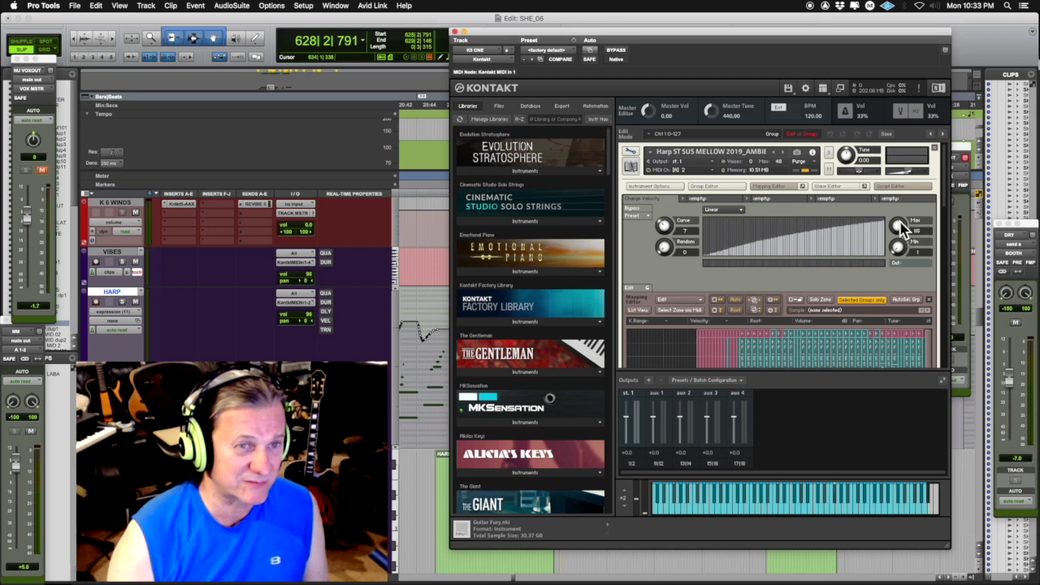
Load the factory Change Velocity script preset and straighten its Curve from -50 to 0.
{"action": "left_click", "coordinate": [648, 218]}
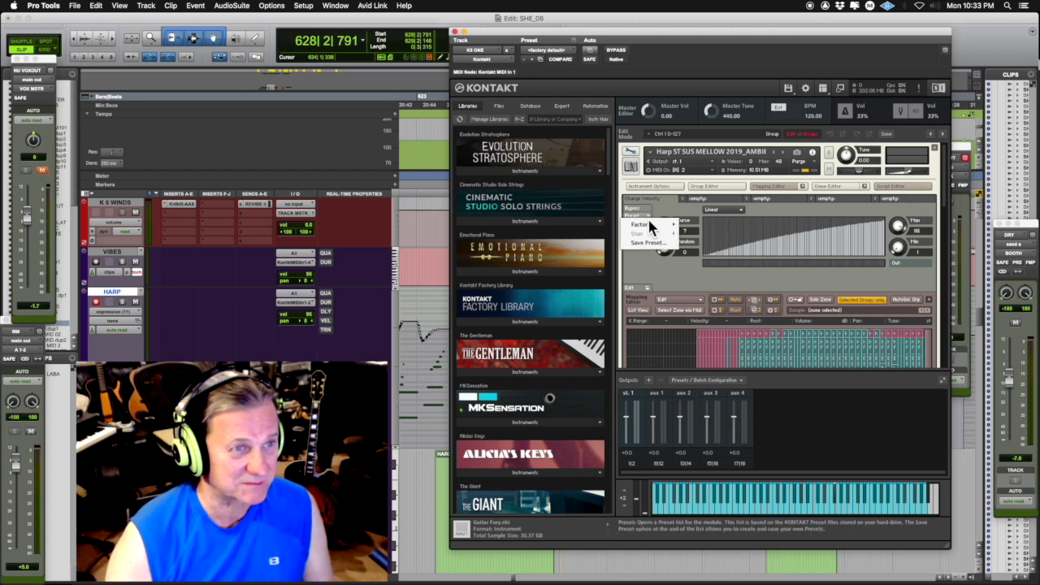
{"action": "mouse_move", "coordinate": [649, 224]}
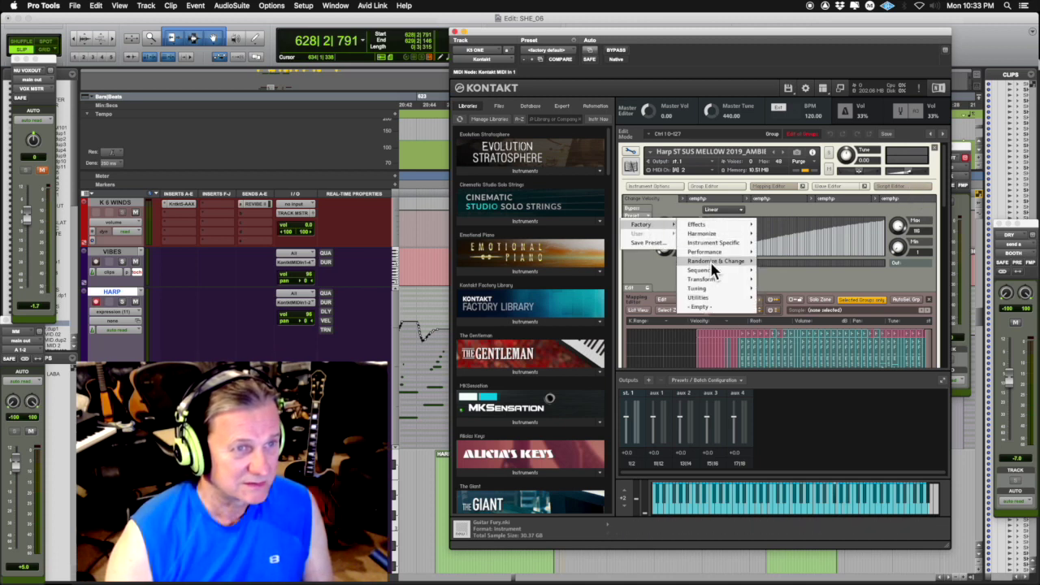
{"action": "mouse_move", "coordinate": [714, 268]}
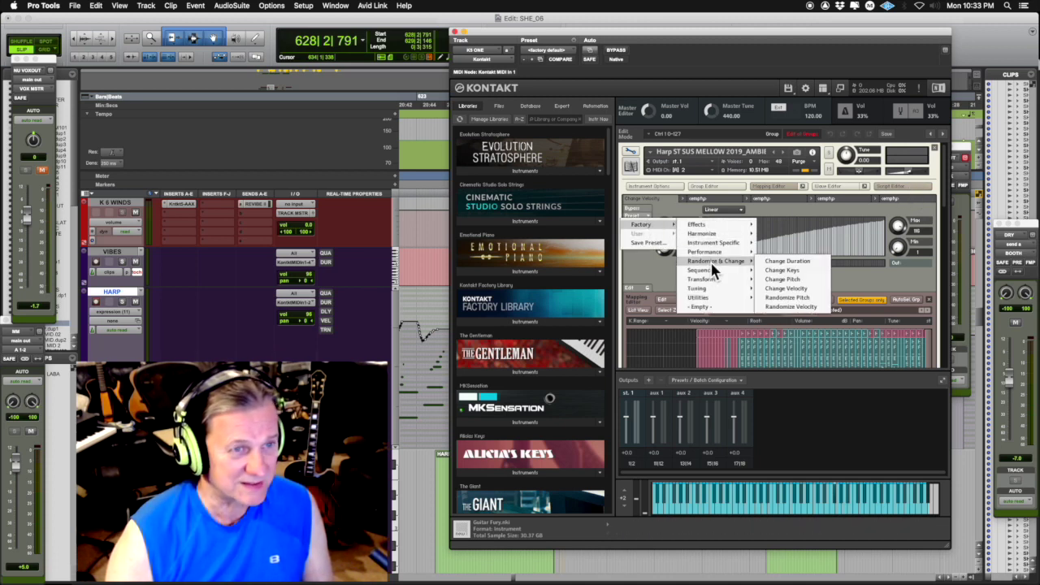
{"action": "left_click", "coordinate": [792, 291]}
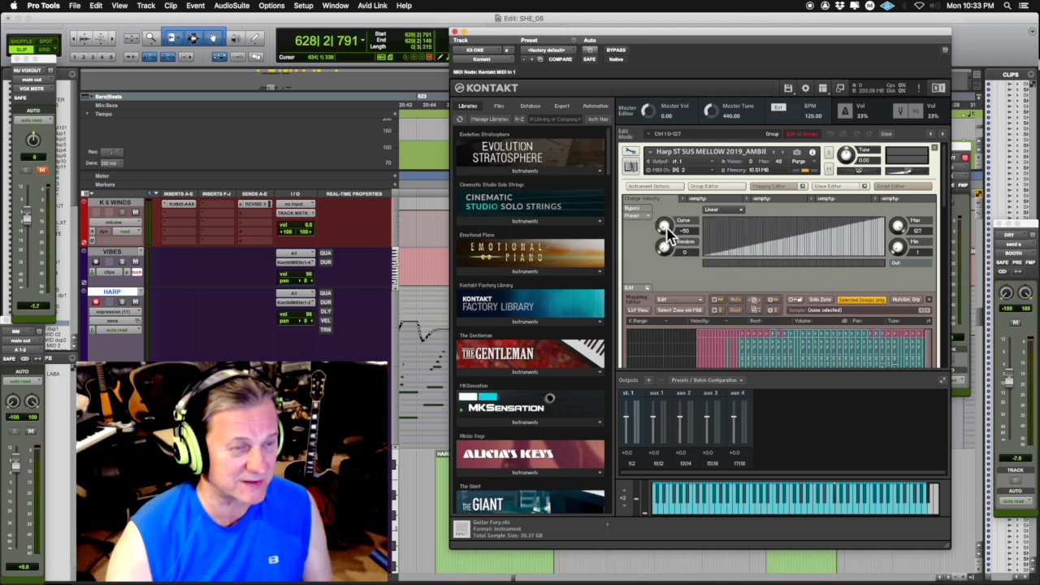
{"action": "left_click_drag", "start_coordinate": [667, 231], "coordinate": [664, 199]}
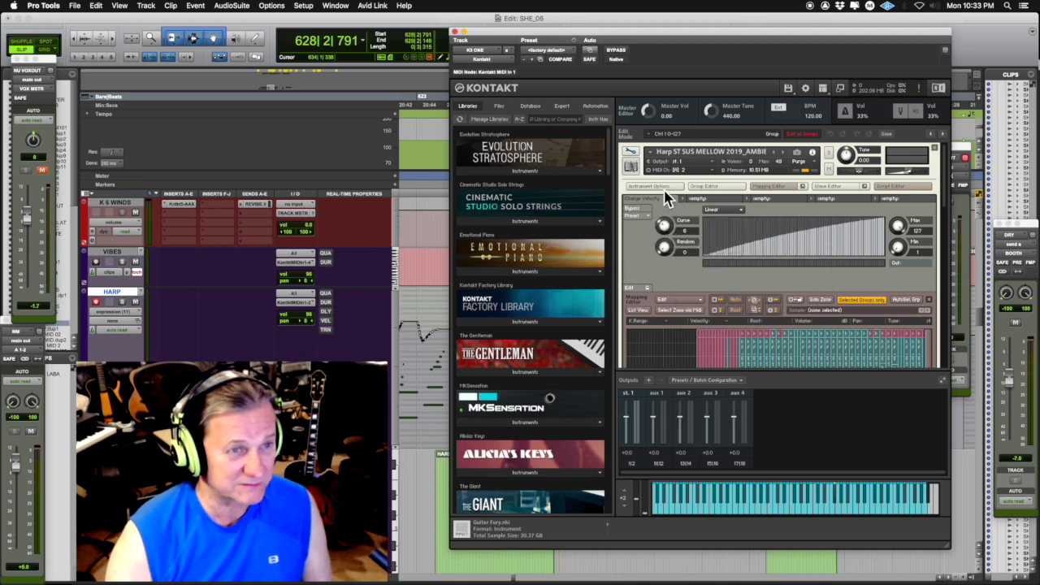
Put the Change Velocity Max knob into Learn MIDI CC# Automation mode.
{"action": "left_click", "coordinate": [900, 231], "text": "ctrl"}
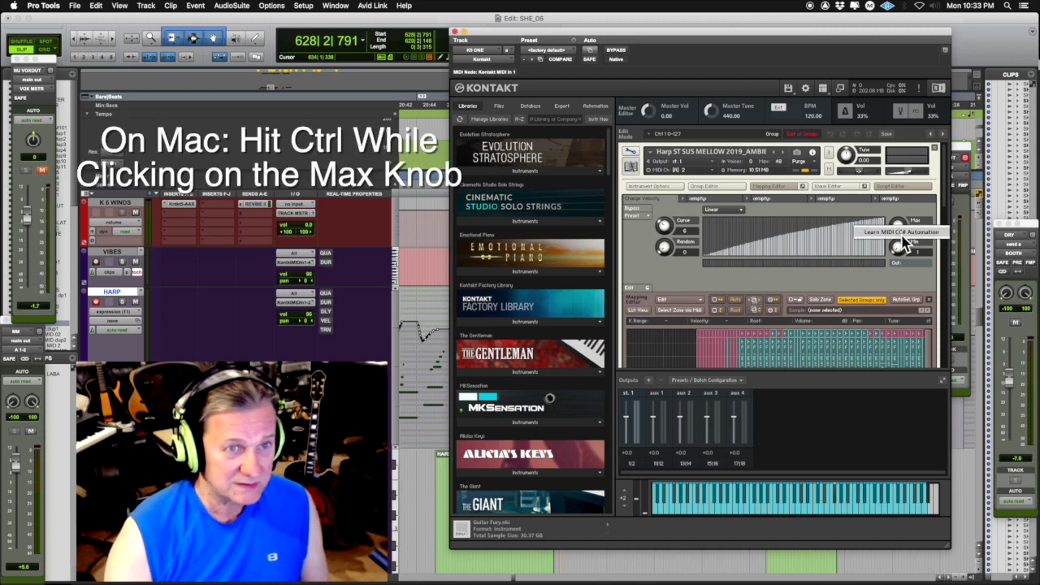
{"action": "left_click", "coordinate": [902, 233]}
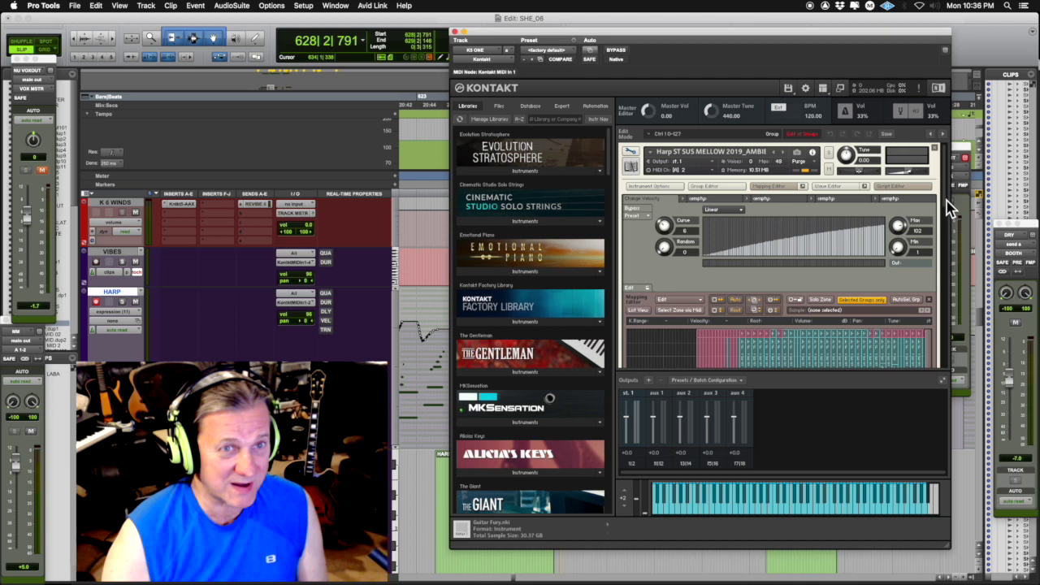
Reload the factory Change Velocity script preset.
{"action": "scroll", "coordinate": [948, 220], "scroll_direction": "down", "scroll_amount": 5}
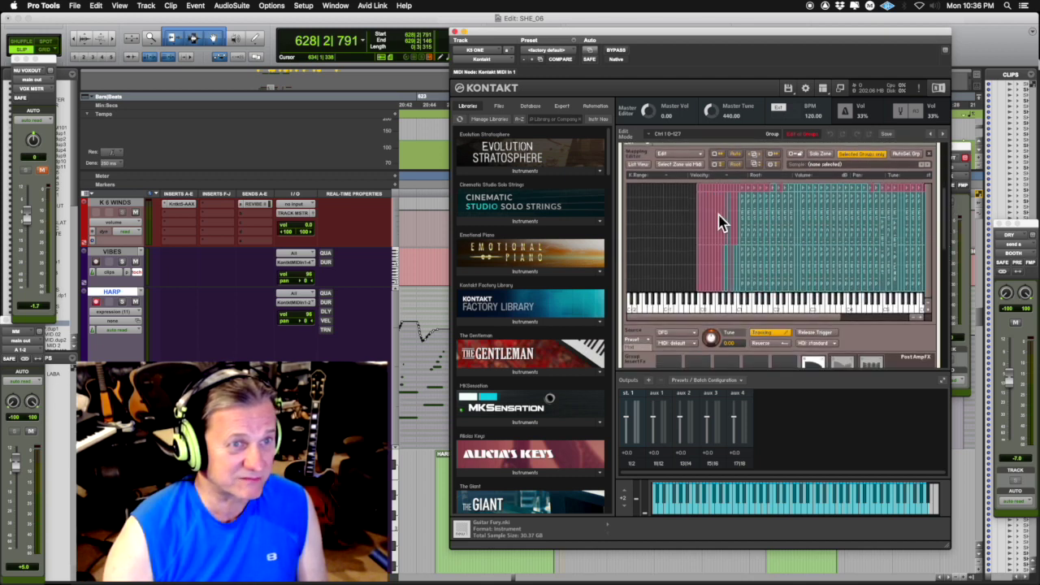
{"action": "scroll", "coordinate": [948, 244], "scroll_direction": "up", "scroll_amount": 5}
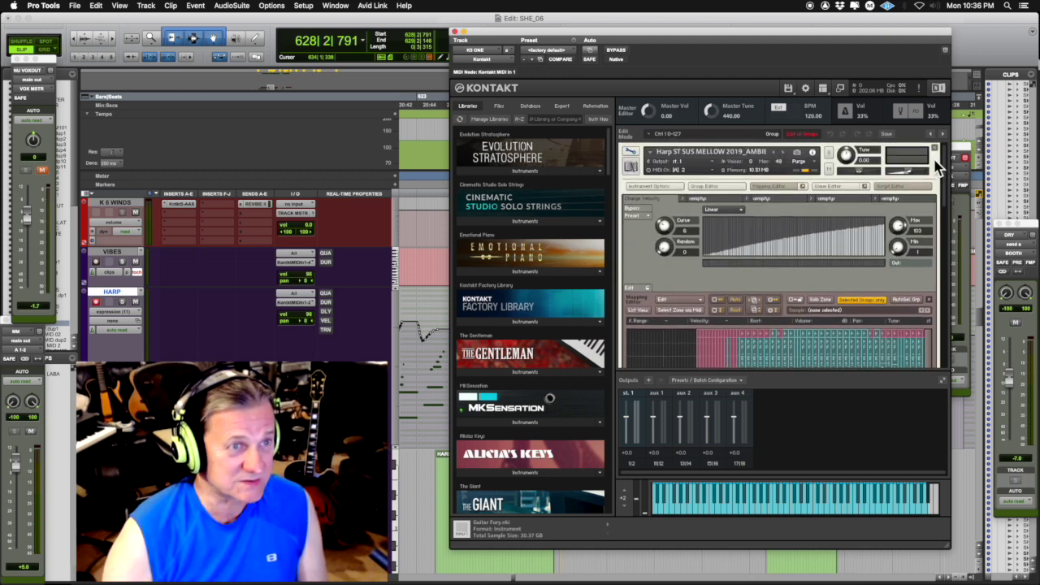
{"action": "left_click", "coordinate": [646, 217]}
{"action": "mouse_move", "coordinate": [657, 225]}
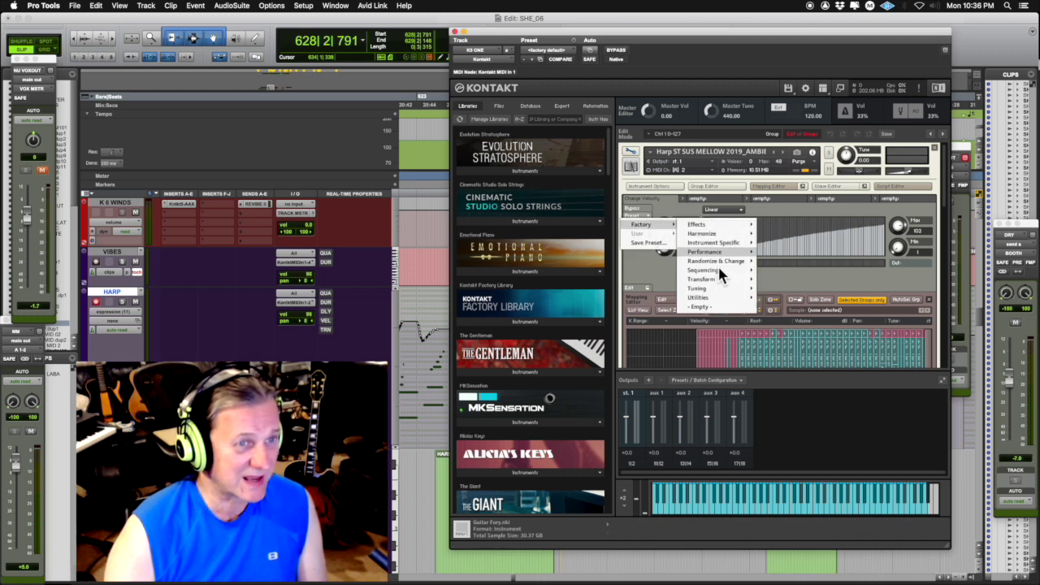
{"action": "mouse_move", "coordinate": [722, 260]}
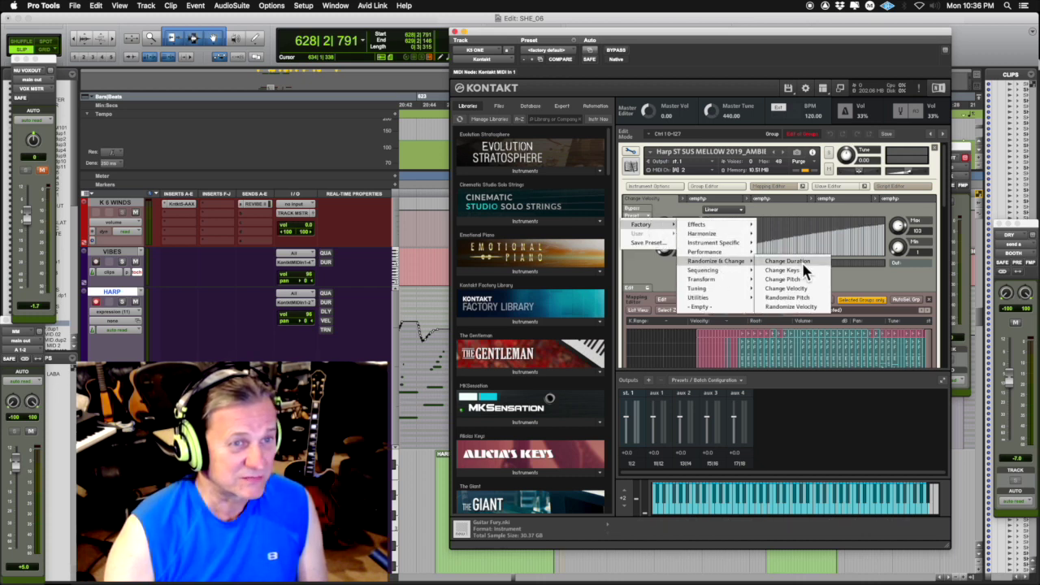
{"action": "left_click", "coordinate": [798, 289]}
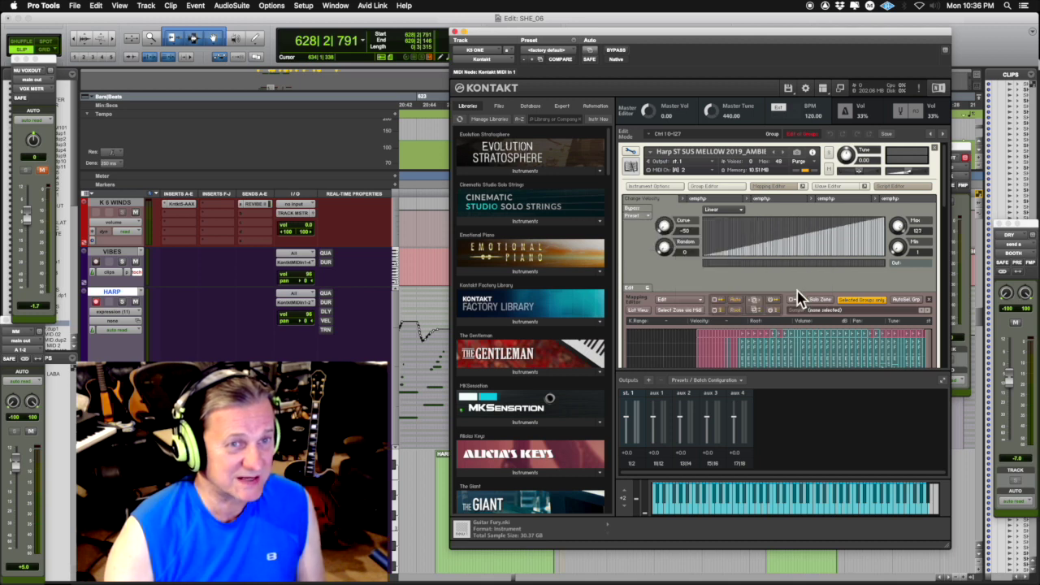
Dismiss MIDI learn, turn Max down to 93, and raise the Curve from -50 to 7.
{"action": "right_click", "coordinate": [900, 230]}
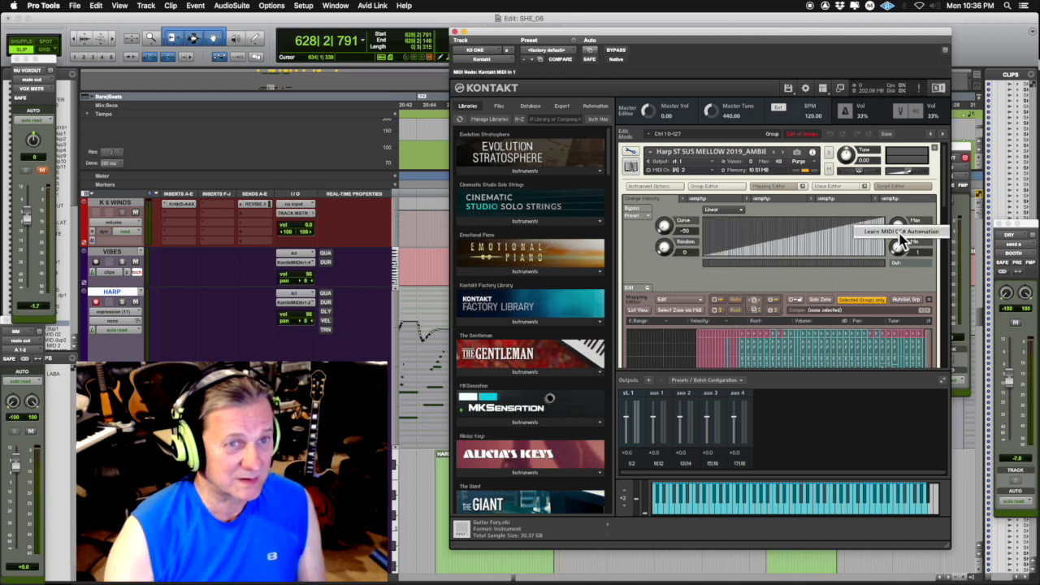
{"action": "left_click", "coordinate": [900, 232]}
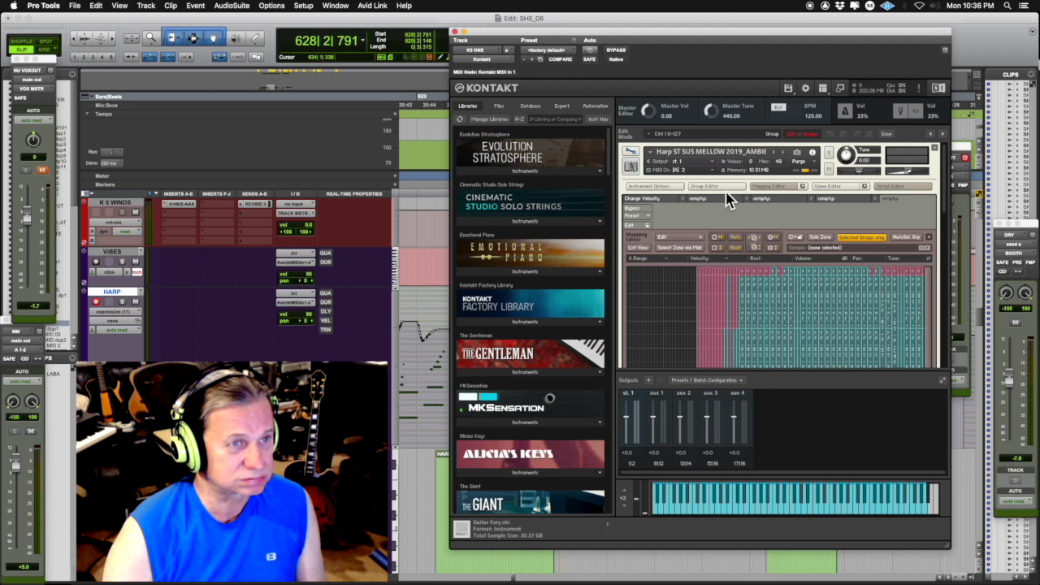
{"action": "left_click", "coordinate": [643, 198]}
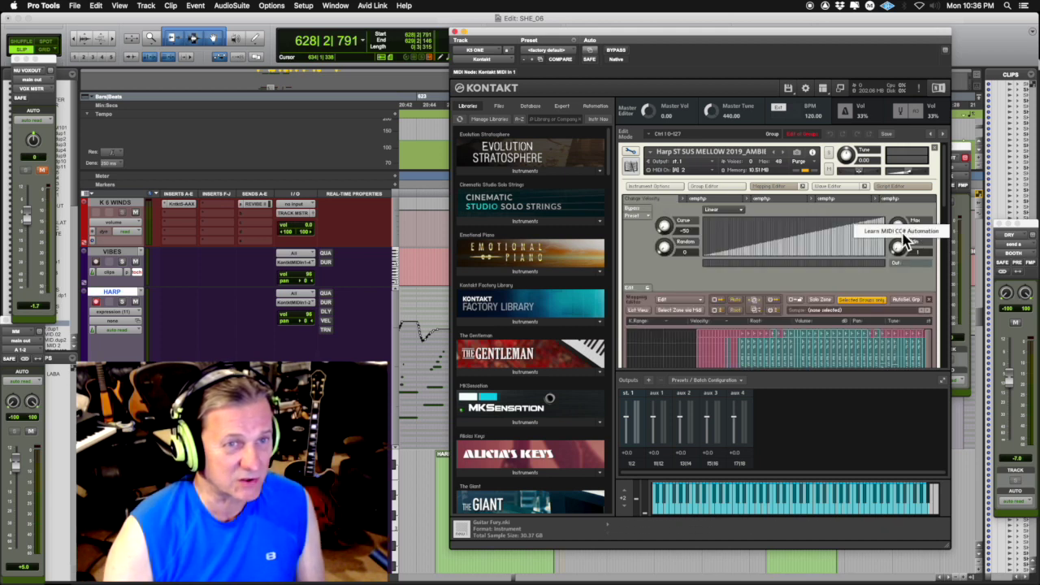
{"action": "mouse_move", "coordinate": [902, 230]}
{"action": "left_mouse_down"}
{"action": "mouse_move", "coordinate": [900, 250]}
{"action": "mouse_move", "coordinate": [899, 242]}
{"action": "mouse_move", "coordinate": [910, 247]}
{"action": "left_mouse_up"}
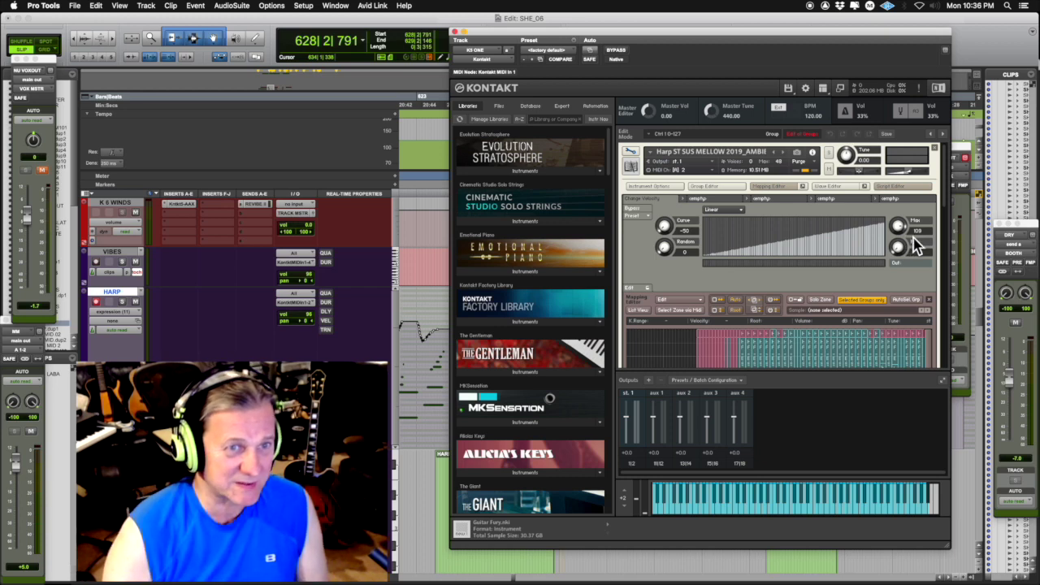
{"action": "left_click_drag", "start_coordinate": [916, 245], "coordinate": [910, 254]}
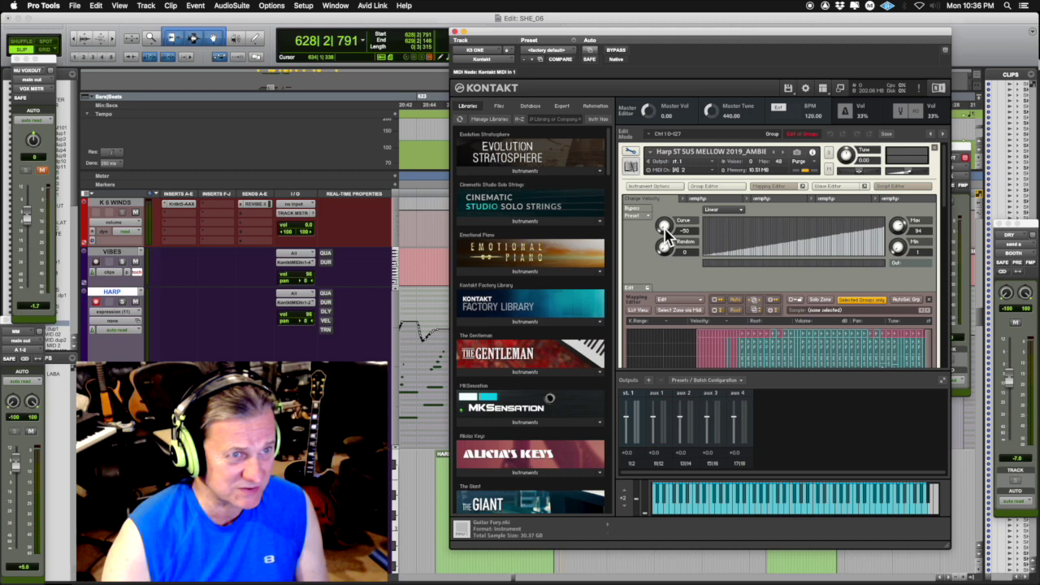
{"action": "left_click_drag", "start_coordinate": [665, 230], "coordinate": [668, 195]}
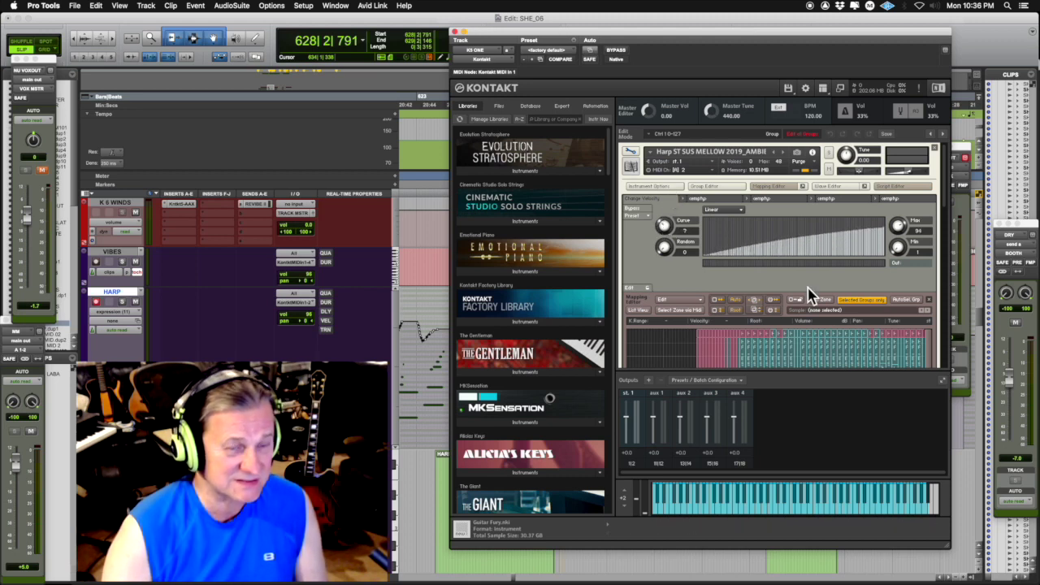
Close the Kontakt window, play and stop the harp passage from bar 604, then solo HARP.
{"action": "left_click", "coordinate": [455, 32]}
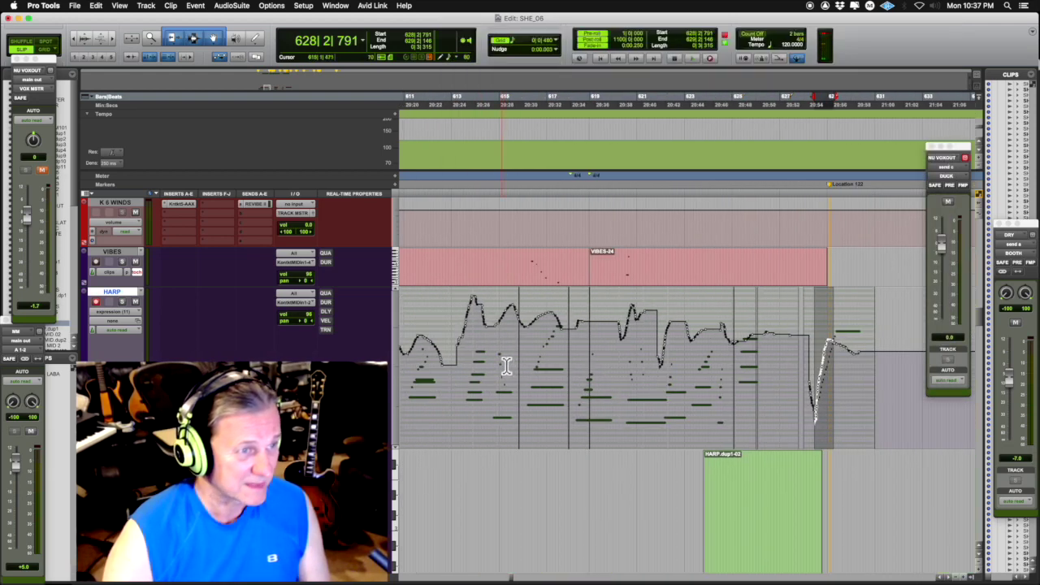
{"action": "scroll", "coordinate": [505, 366], "scroll_direction": "left", "scroll_amount": 5}
{"action": "left_click", "coordinate": [544, 403]}
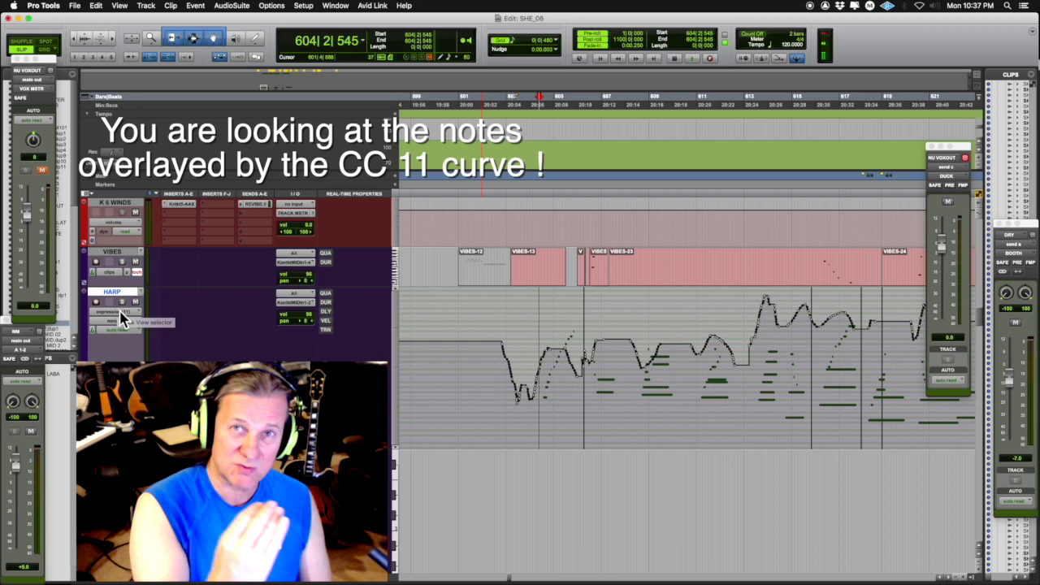
{"action": "key", "text": "space"}
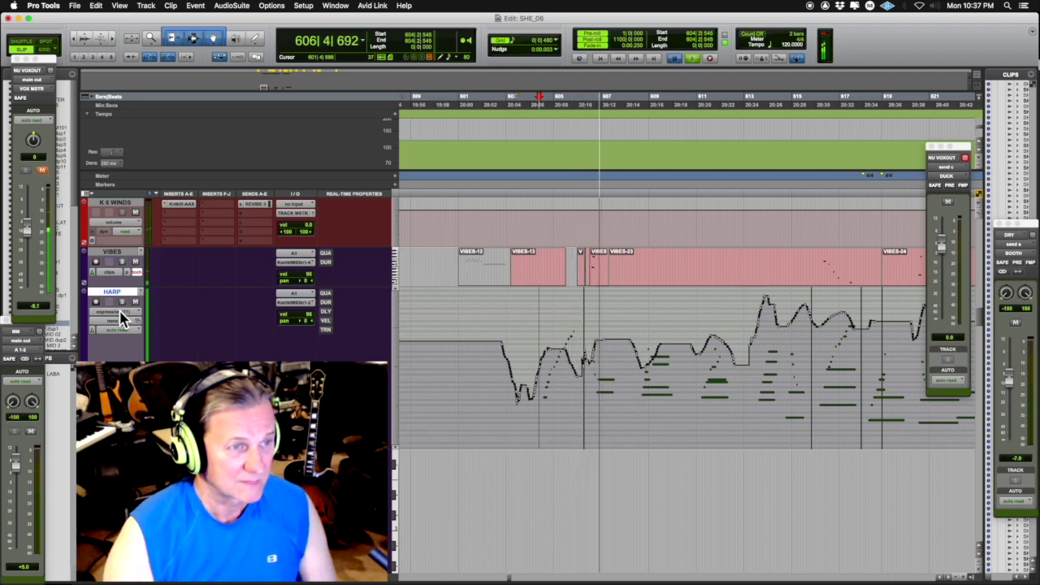
{"action": "key", "text": "space"}
{"action": "left_click", "coordinate": [122, 301]}
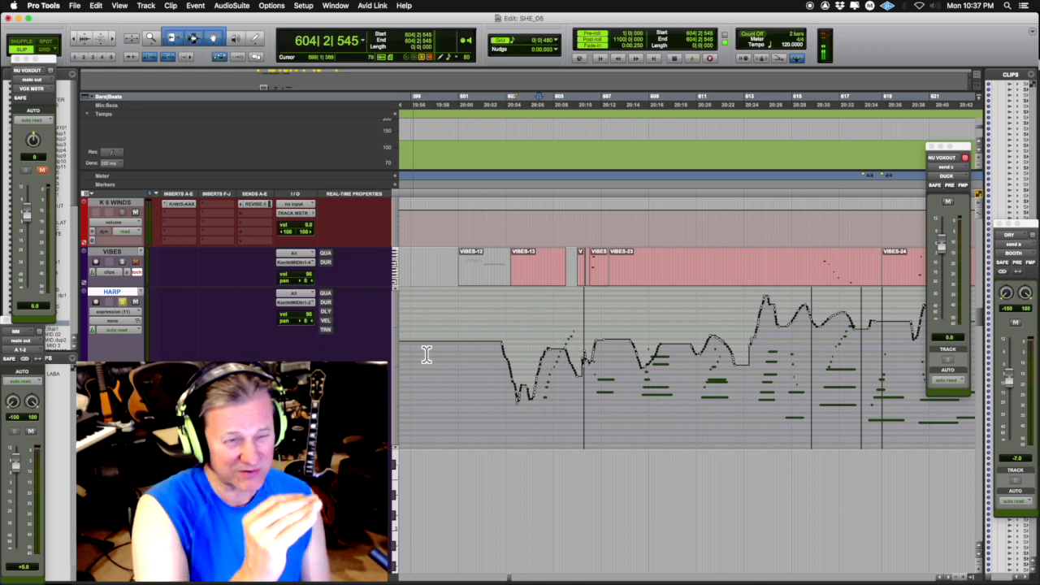
{"action": "left_click_drag", "start_coordinate": [536, 363], "coordinate": [584, 358]}
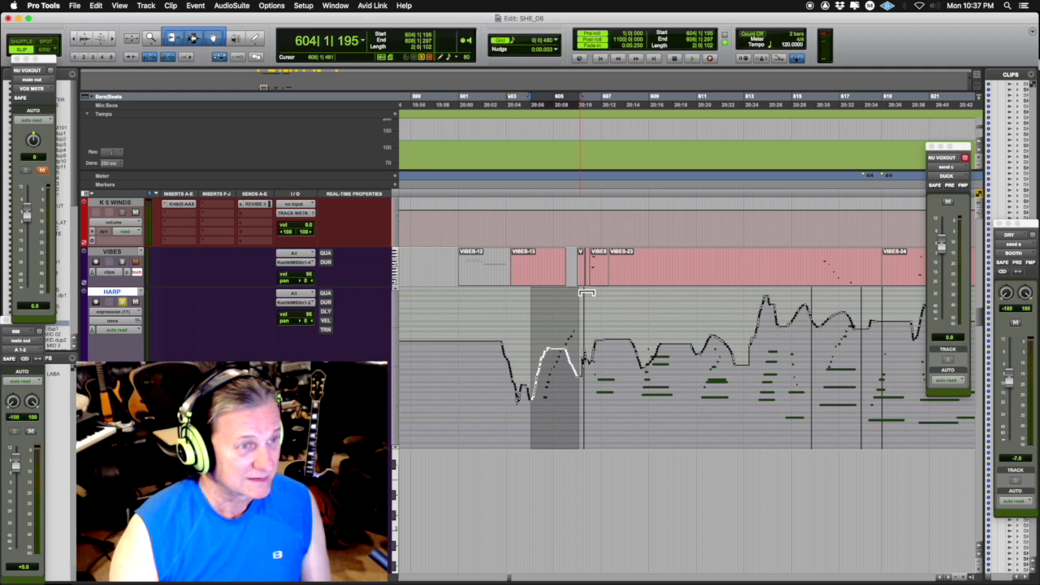
{"action": "left_click_drag", "start_coordinate": [569, 368], "coordinate": [584, 369]}
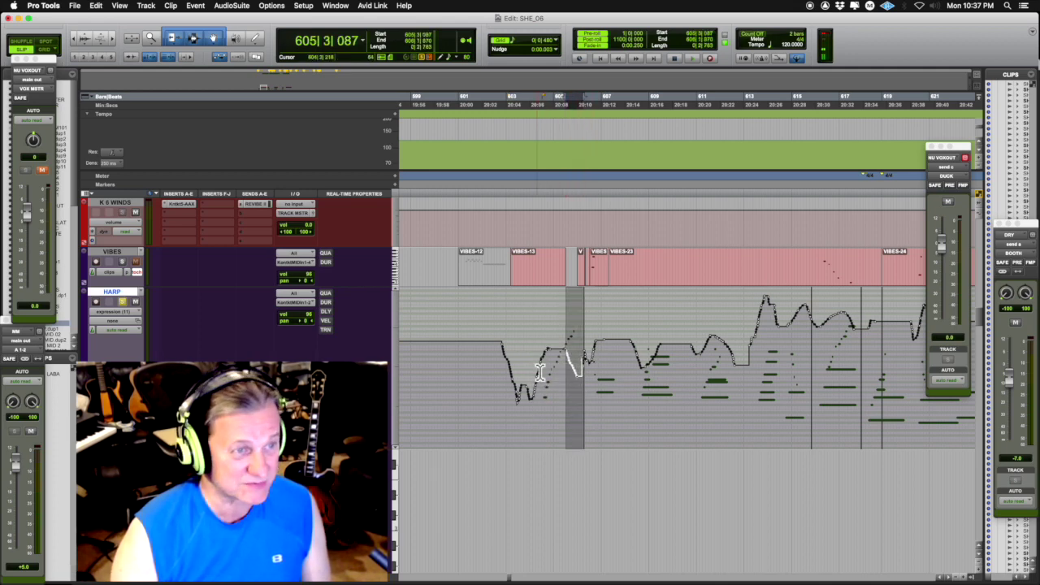
{"action": "left_click", "coordinate": [540, 373]}
{"action": "key", "text": "space"}
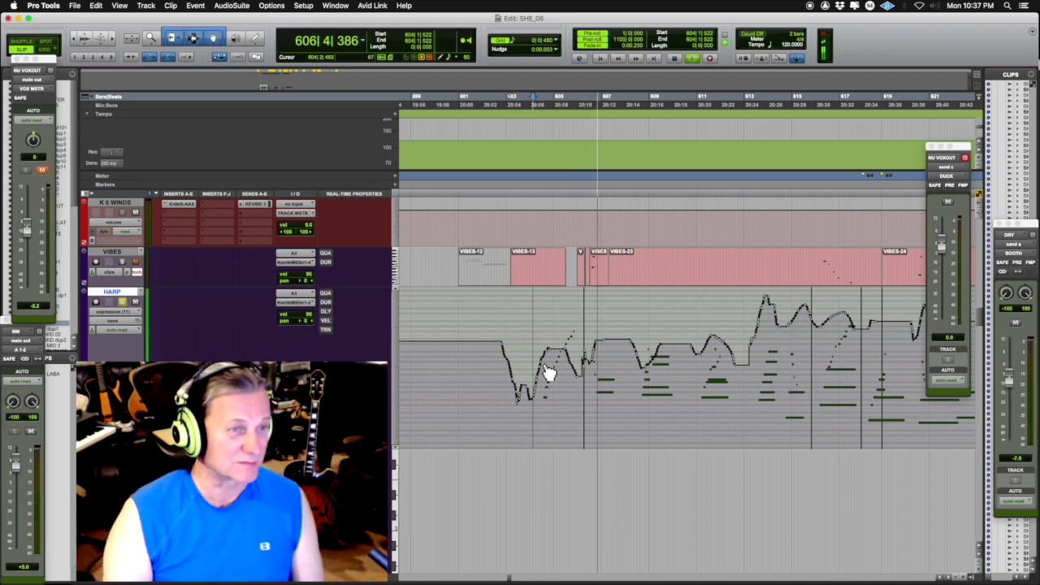
{"action": "key", "text": "space"}
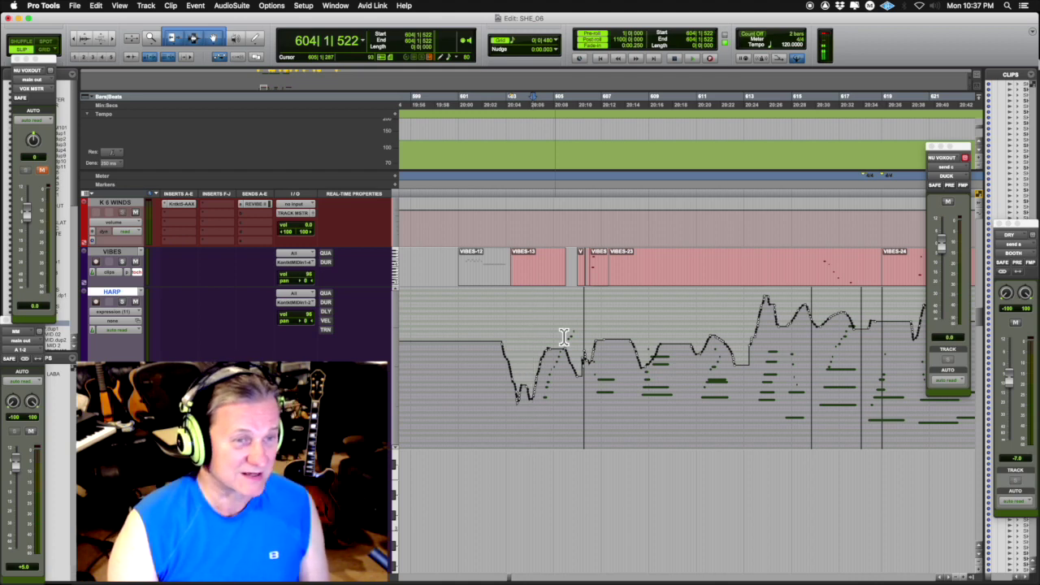
{"action": "key", "text": "space"}
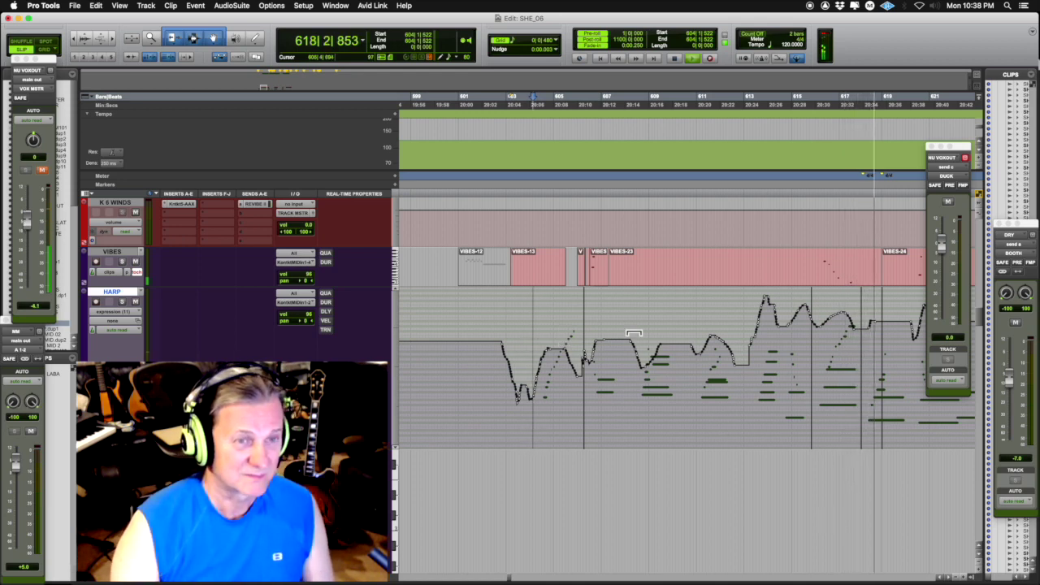
{"action": "scroll", "coordinate": [792, 378], "scroll_direction": "right", "scroll_amount": 5}
{"action": "scroll", "coordinate": [792, 378], "scroll_direction": "right", "scroll_amount": 1}
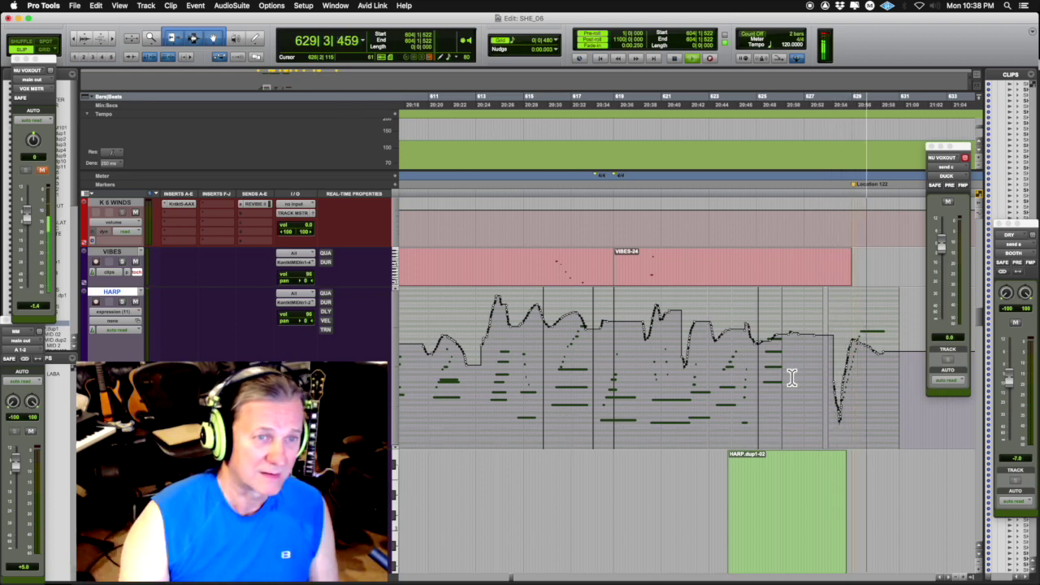
Solo HARP, play near bar 627, and select 628|2|791 to 629|2|310 at the curve dip.
{"action": "key", "text": "space"}
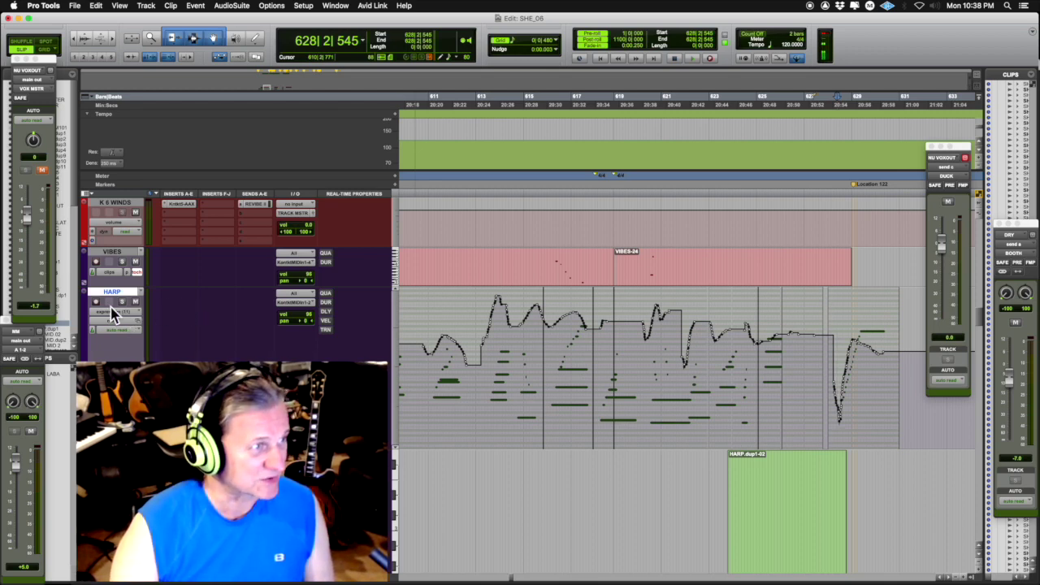
{"action": "left_click", "coordinate": [123, 302]}
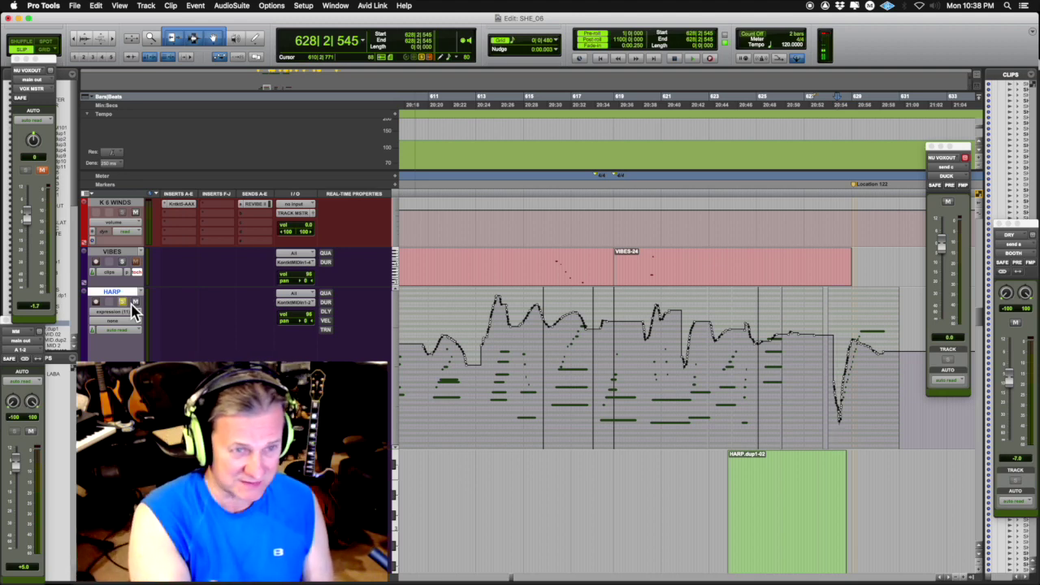
{"action": "key", "text": "space"}
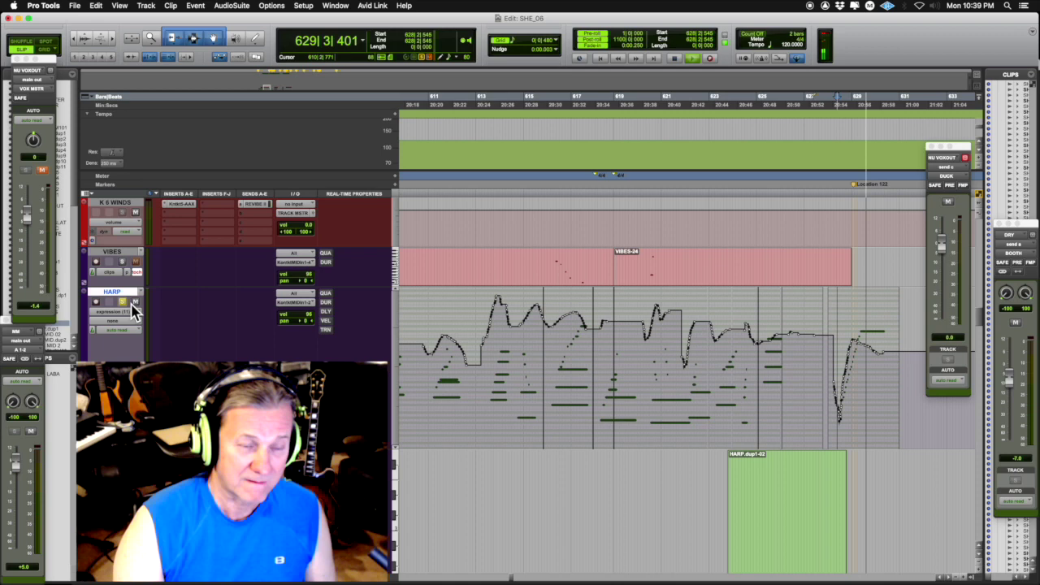
{"action": "key", "text": "space"}
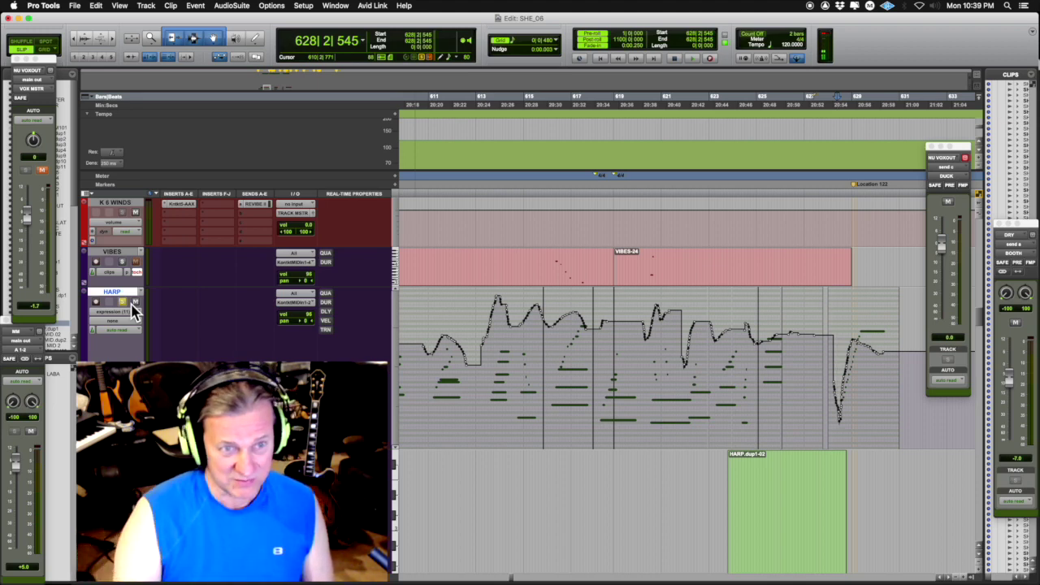
{"action": "left_click_drag", "start_coordinate": [860, 388], "coordinate": [844, 397]}
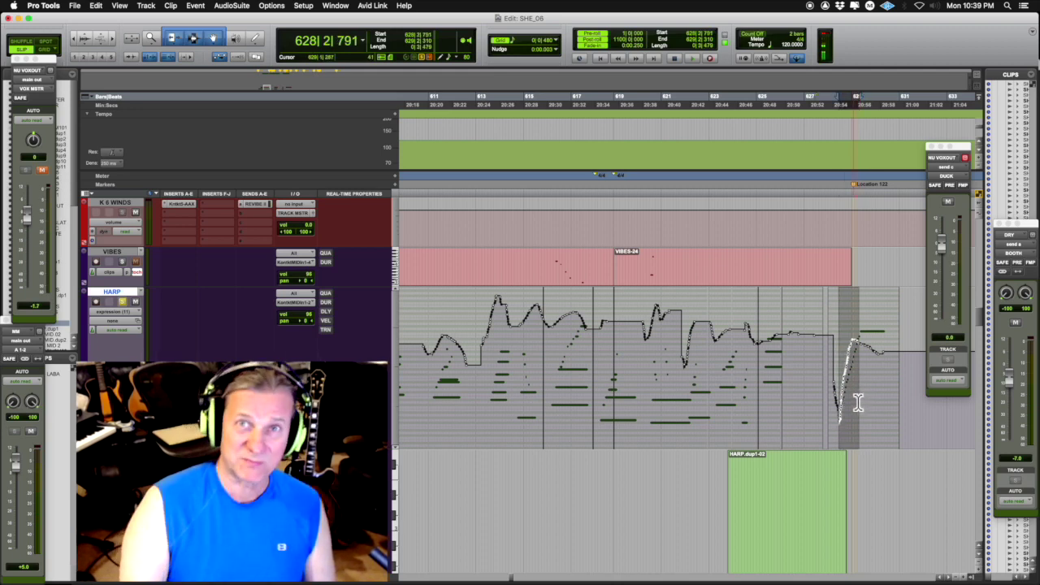